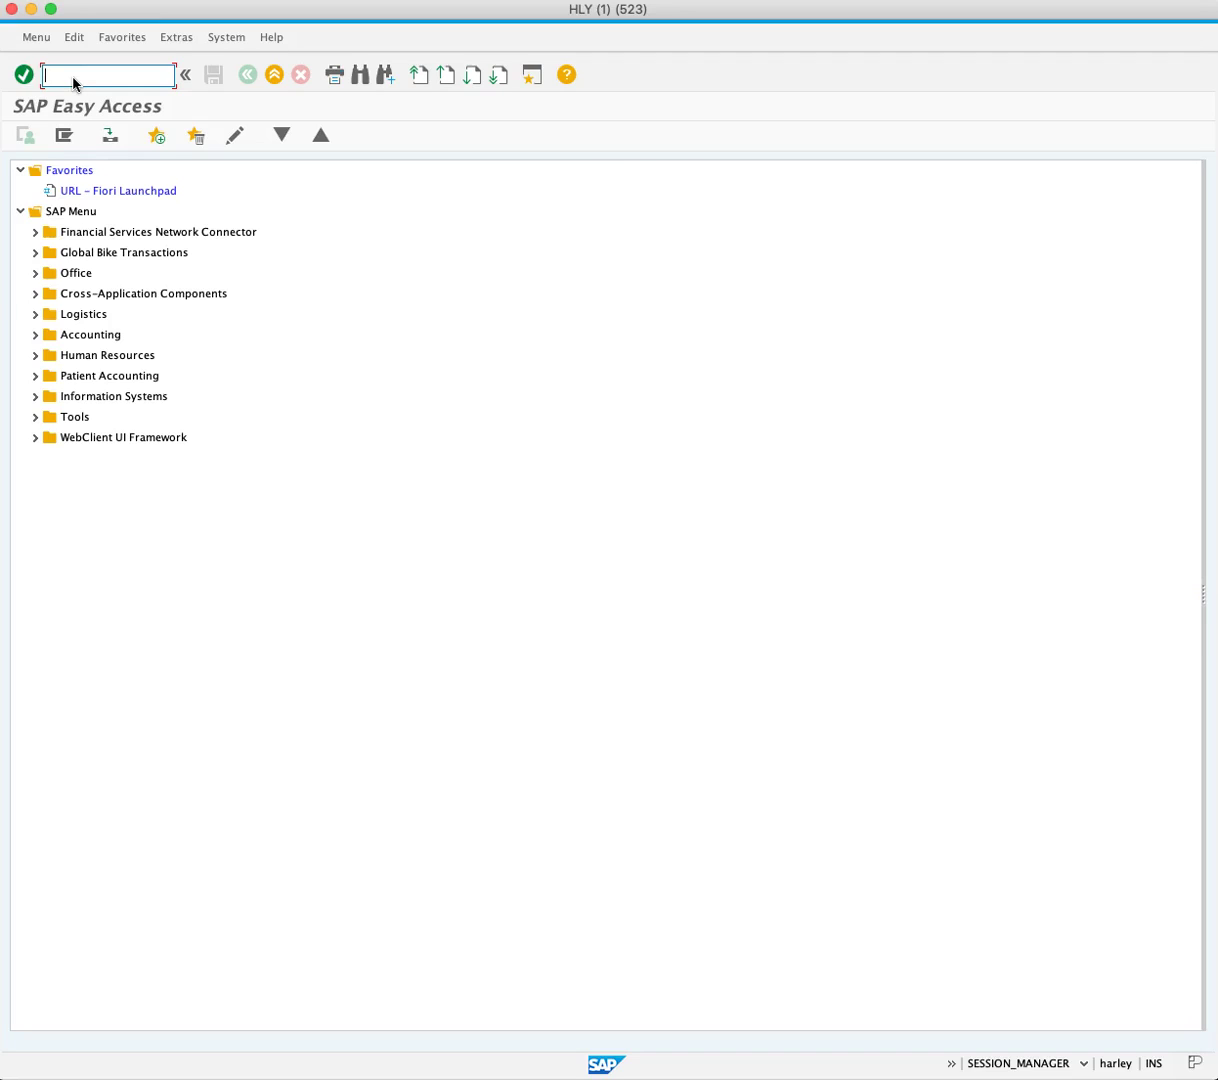
pyautogui.write('MM0')
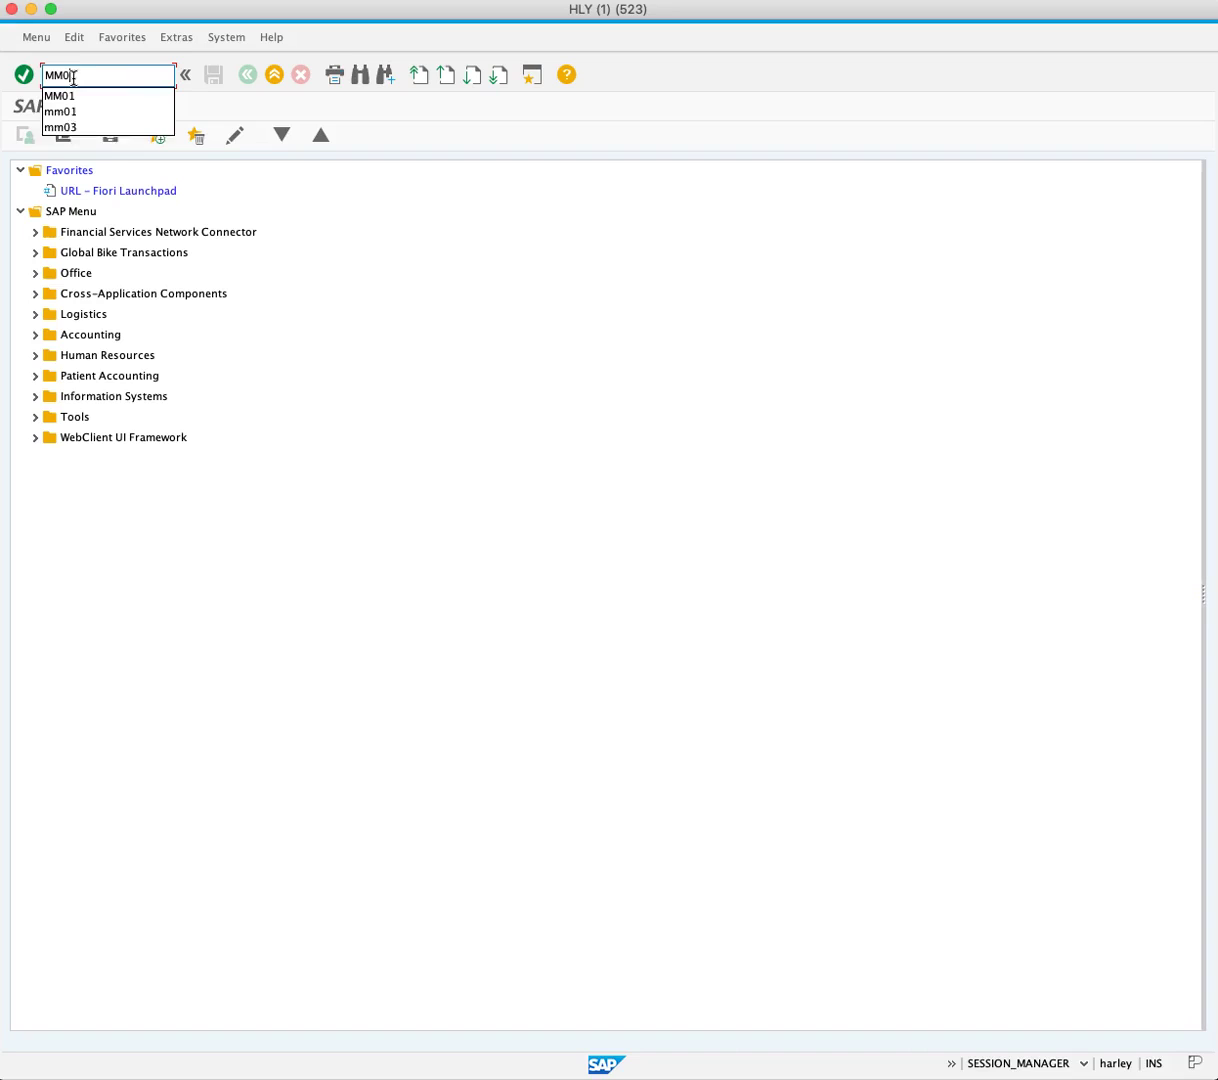
pyautogui.write('1')
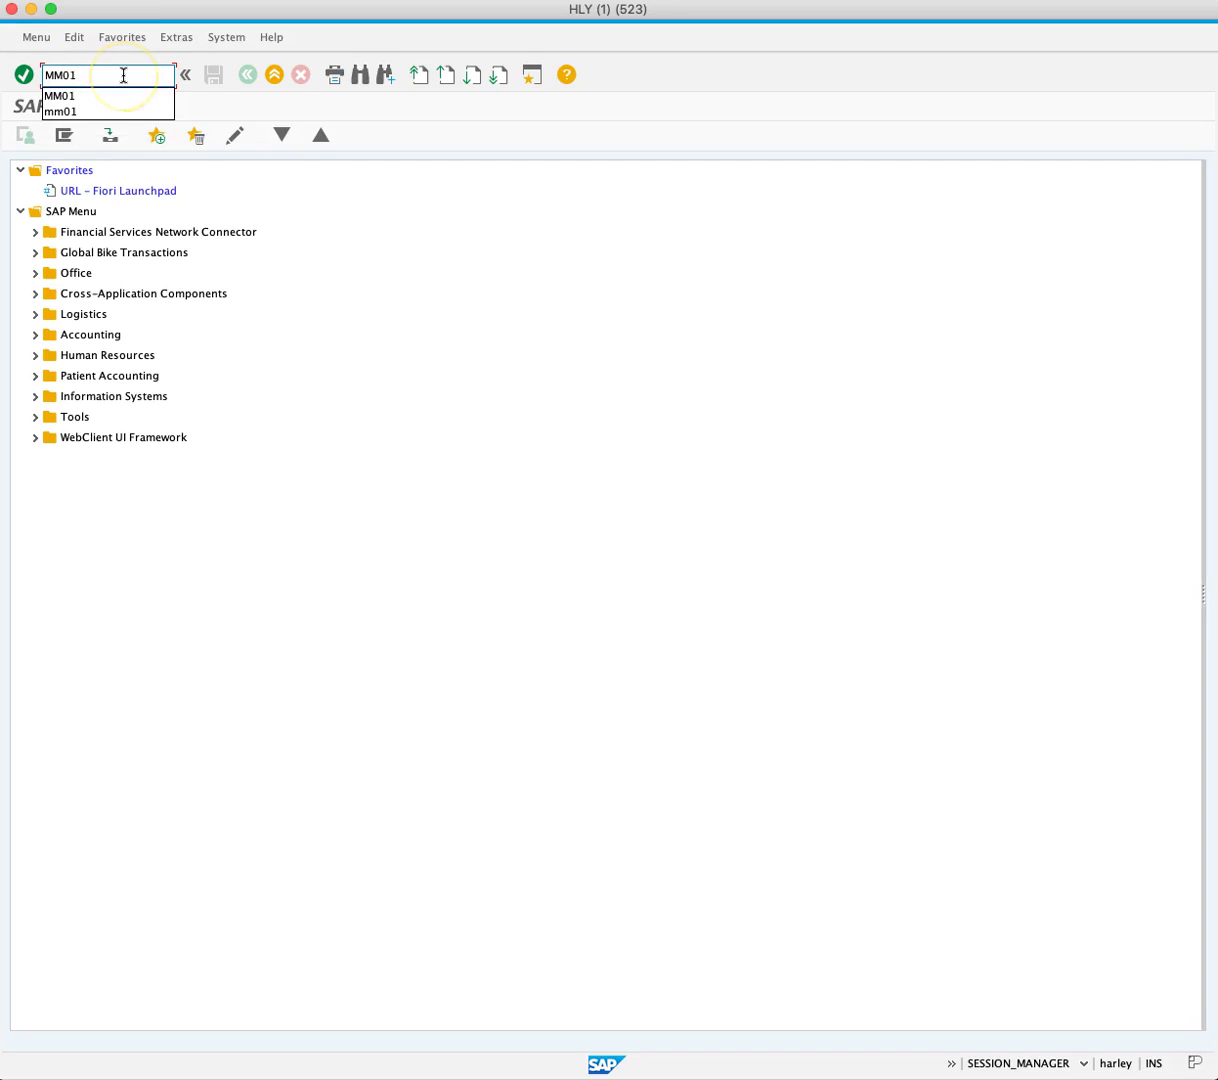
# Step: Launch transaction MM01 to reach the Create Material initial screen
pyautogui.press('Return')
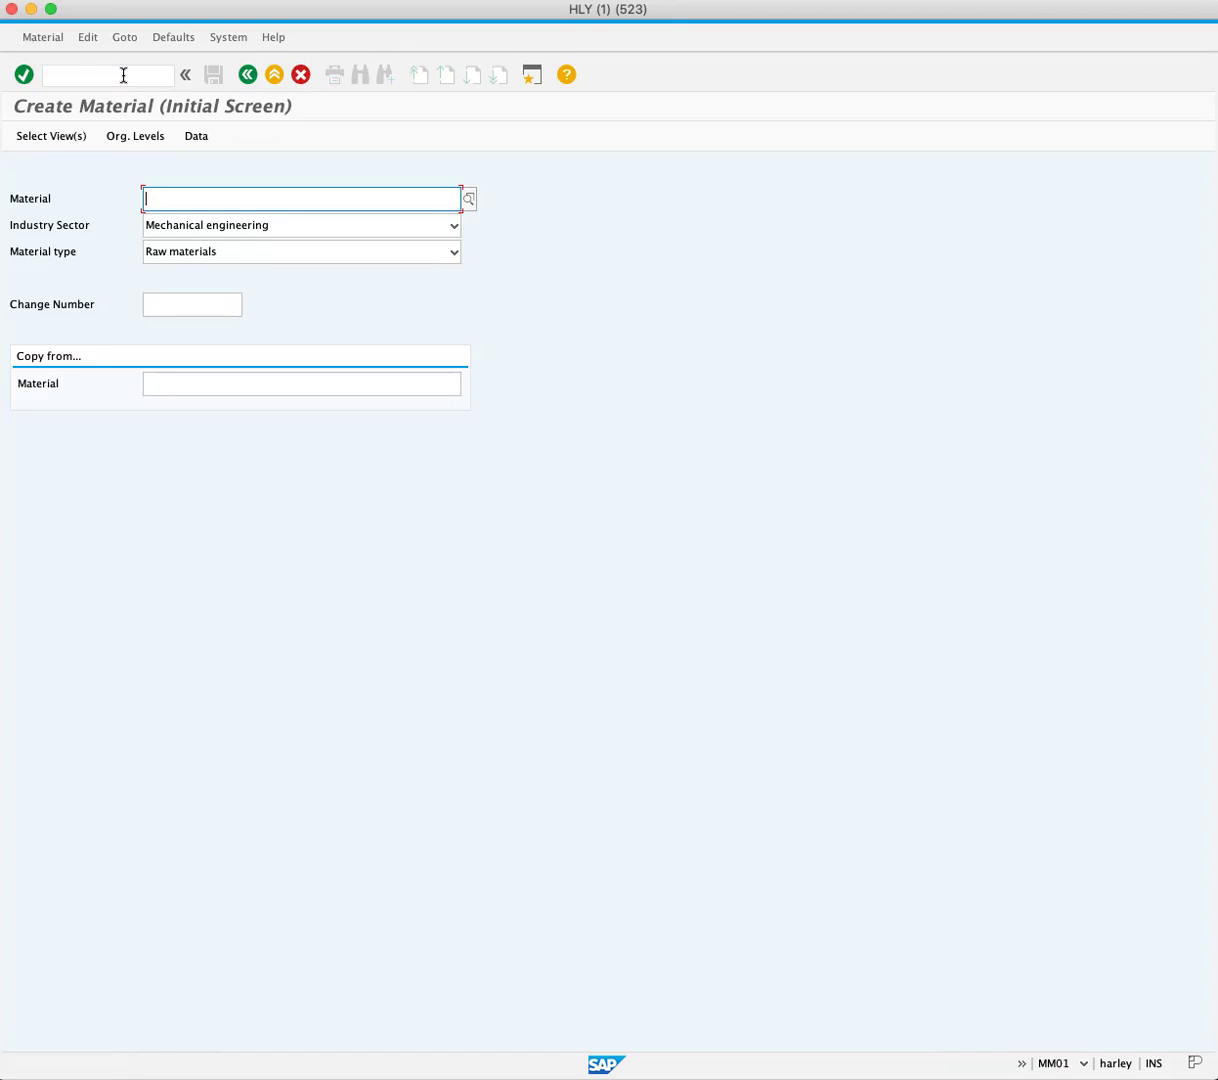
# Step: Enter material BOLT2023 (Mechanical engineering, Raw materials) and proceed to view selection
pyautogui.click(130, 76)
pyautogui.write('BO')
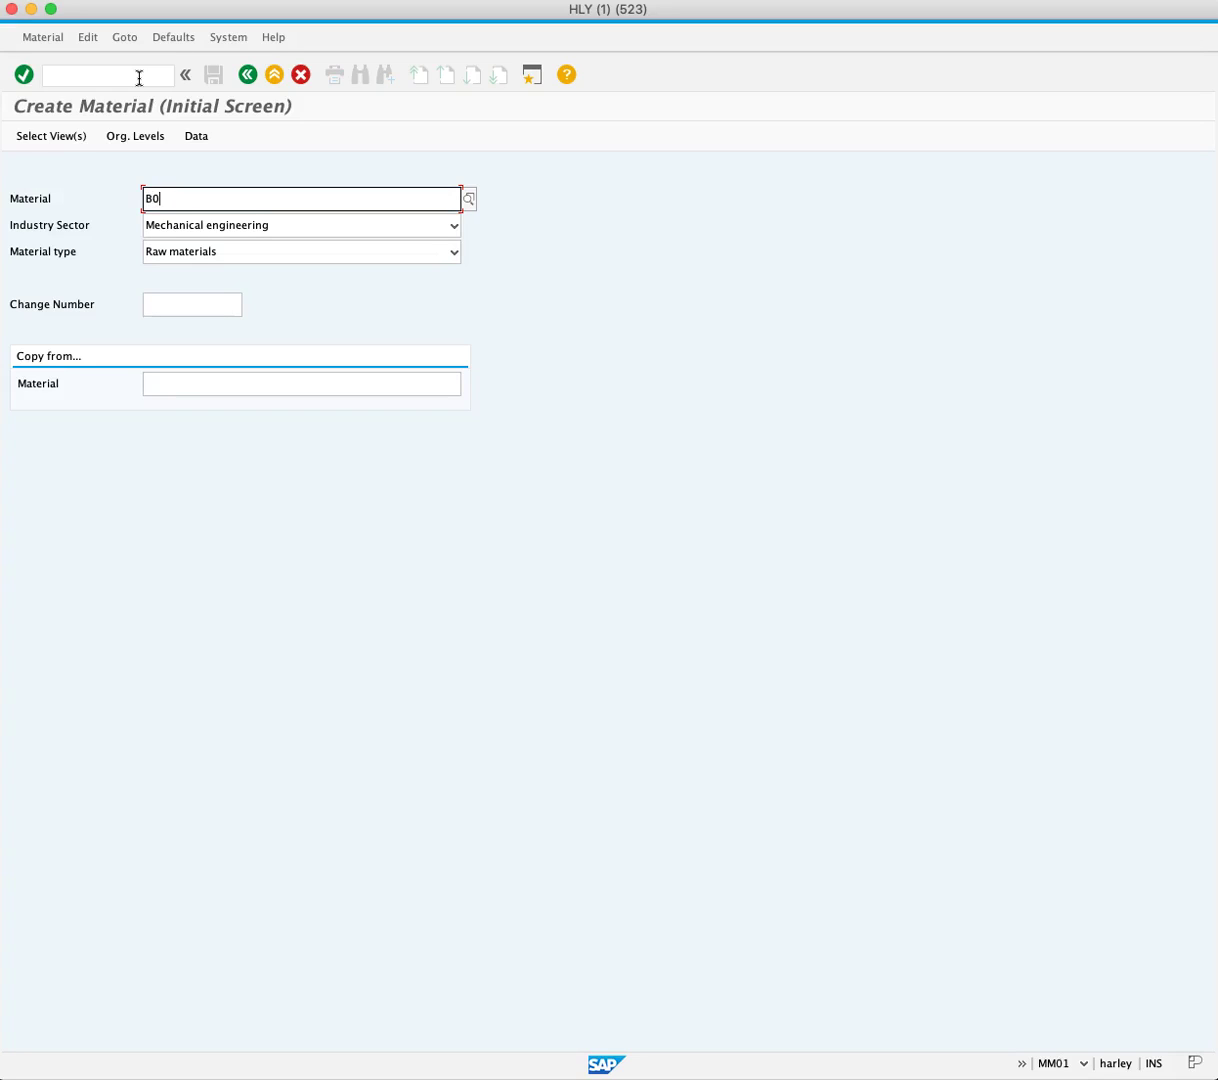
pyautogui.write('LT2')
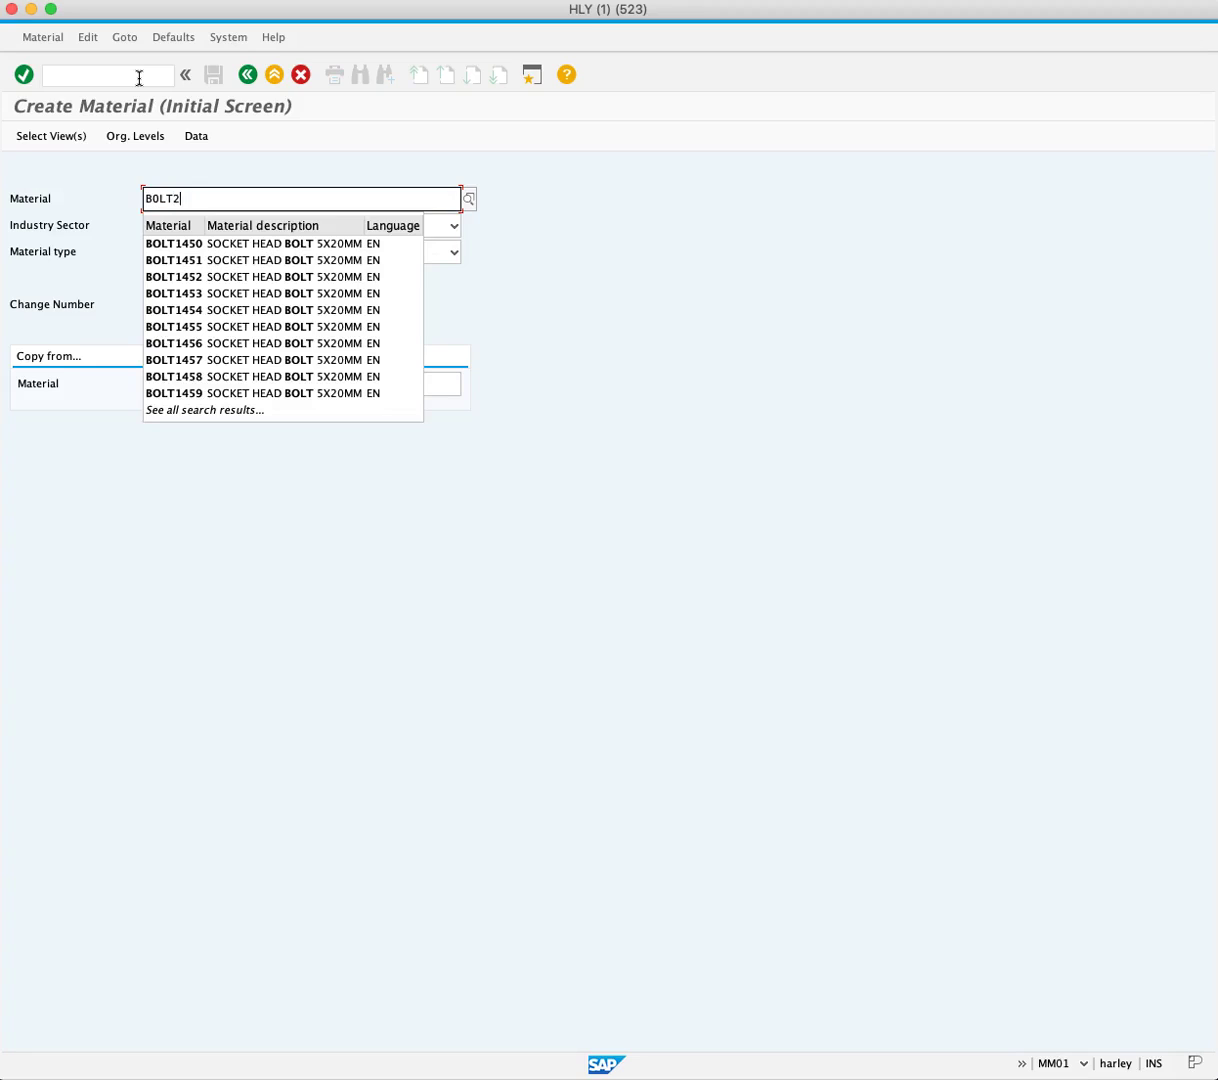
pyautogui.write('023')
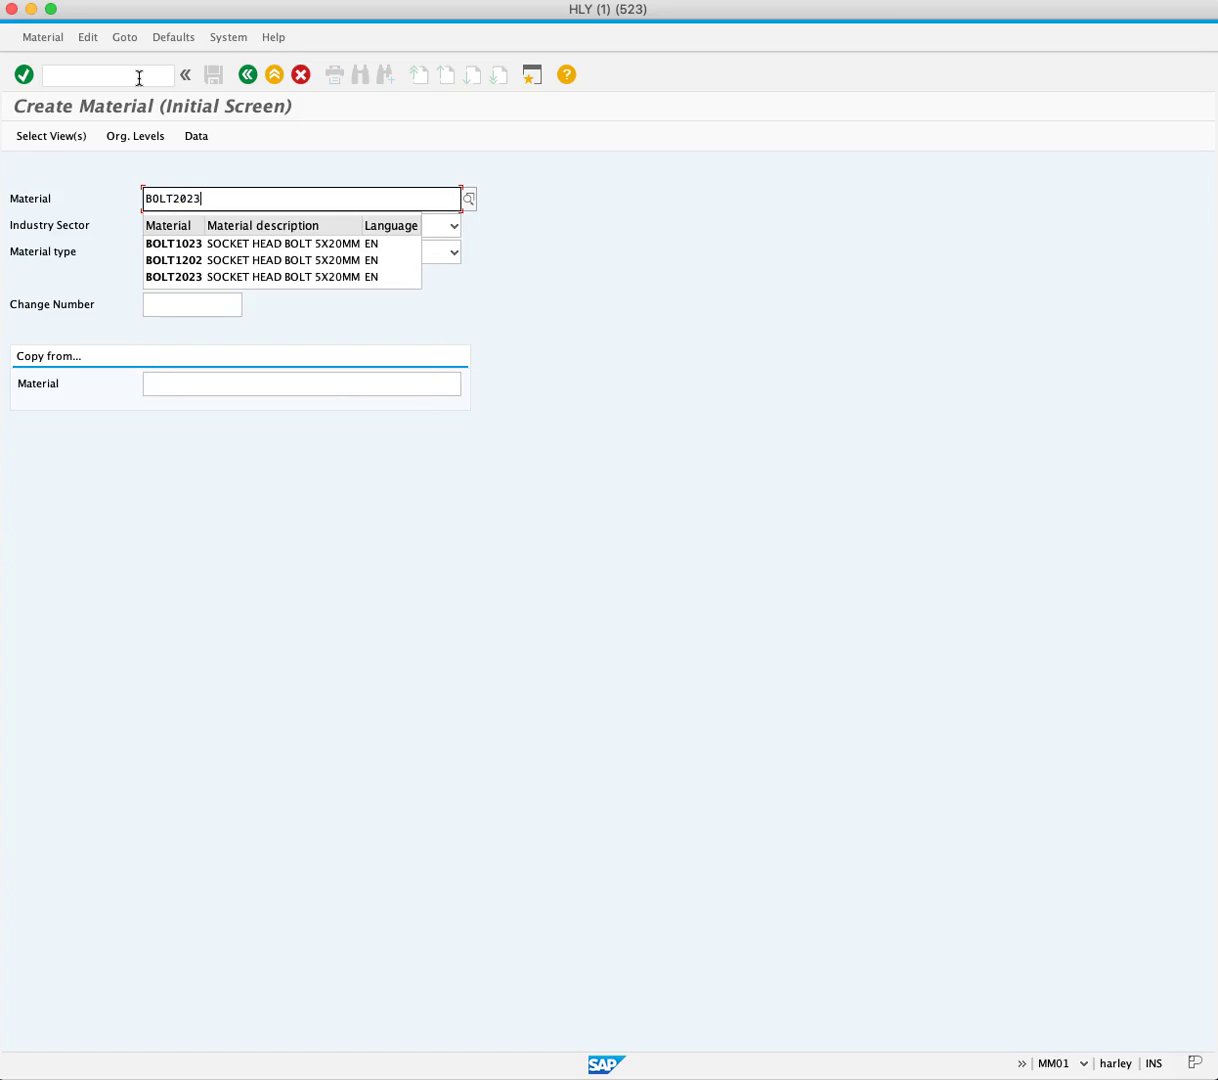
pyautogui.press('Return')
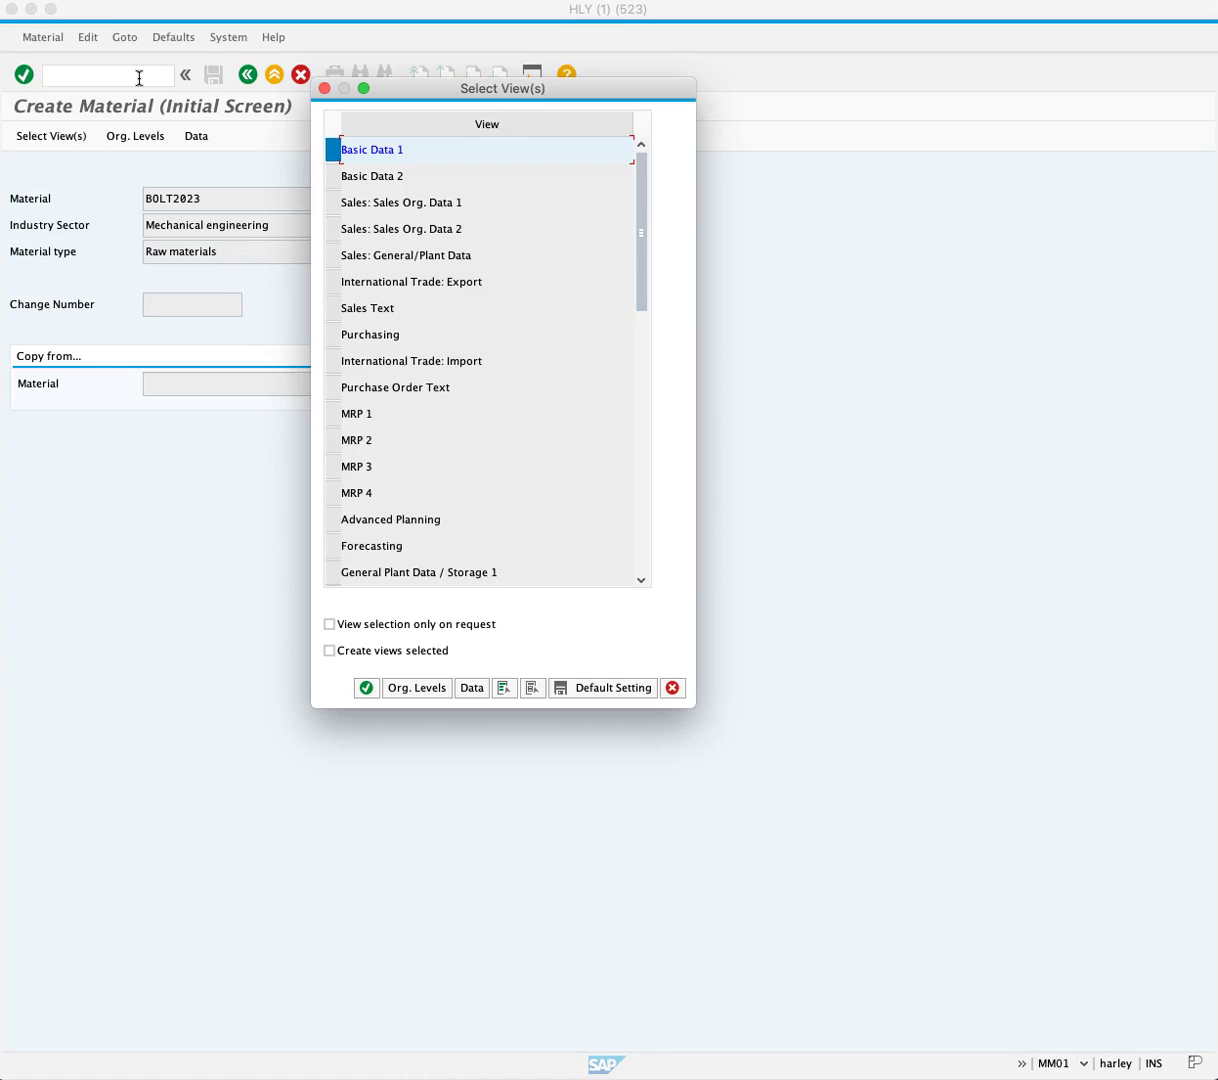
# Step: Select the Purchasing and General Plant Data / Storage 1 views and confirm them
pyautogui.click(332, 334)
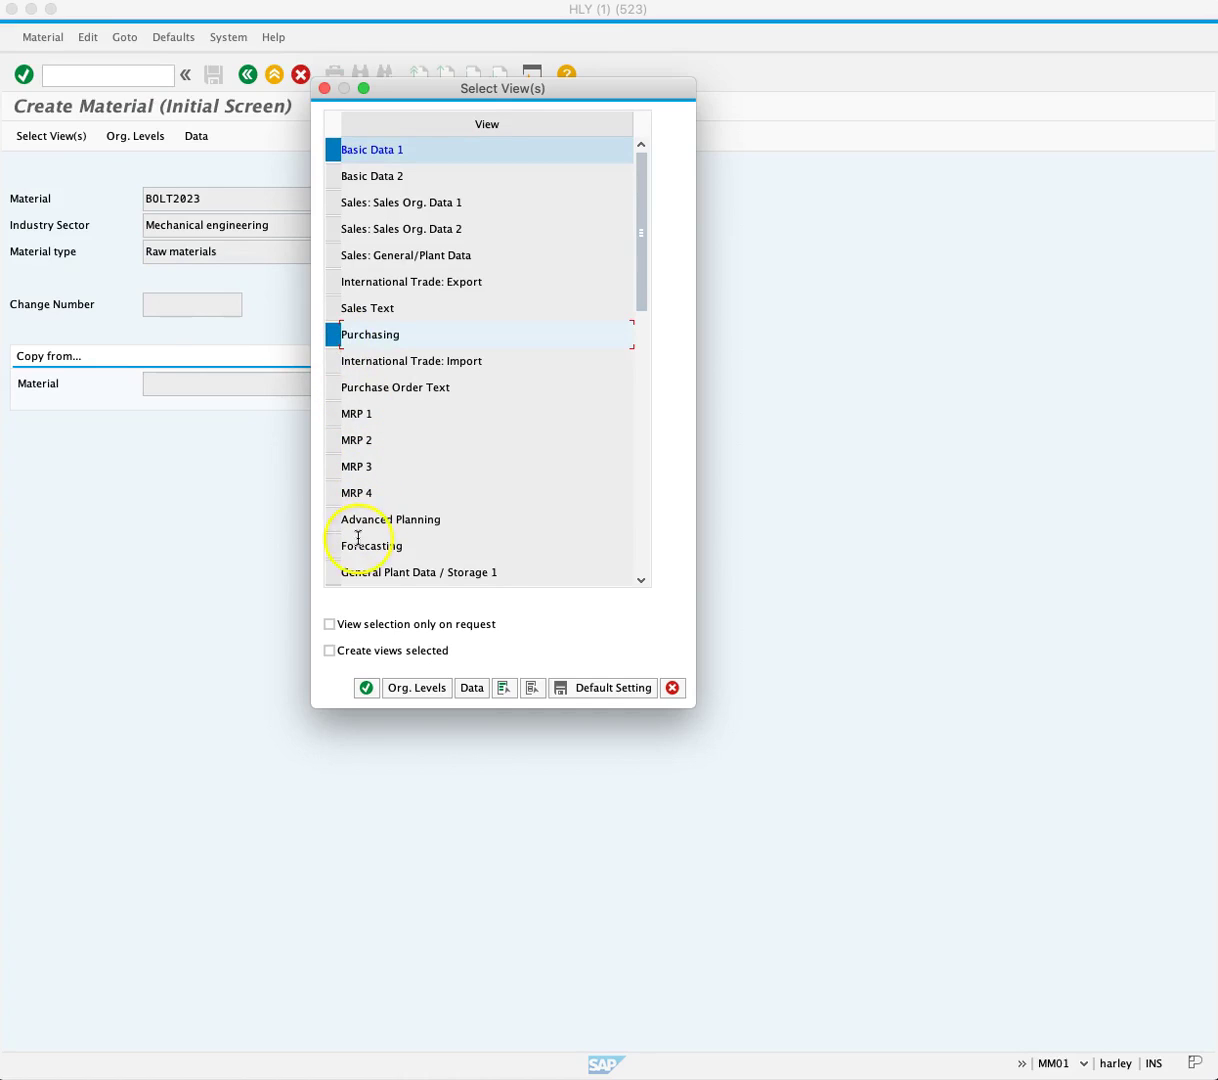
pyautogui.click(333, 573)
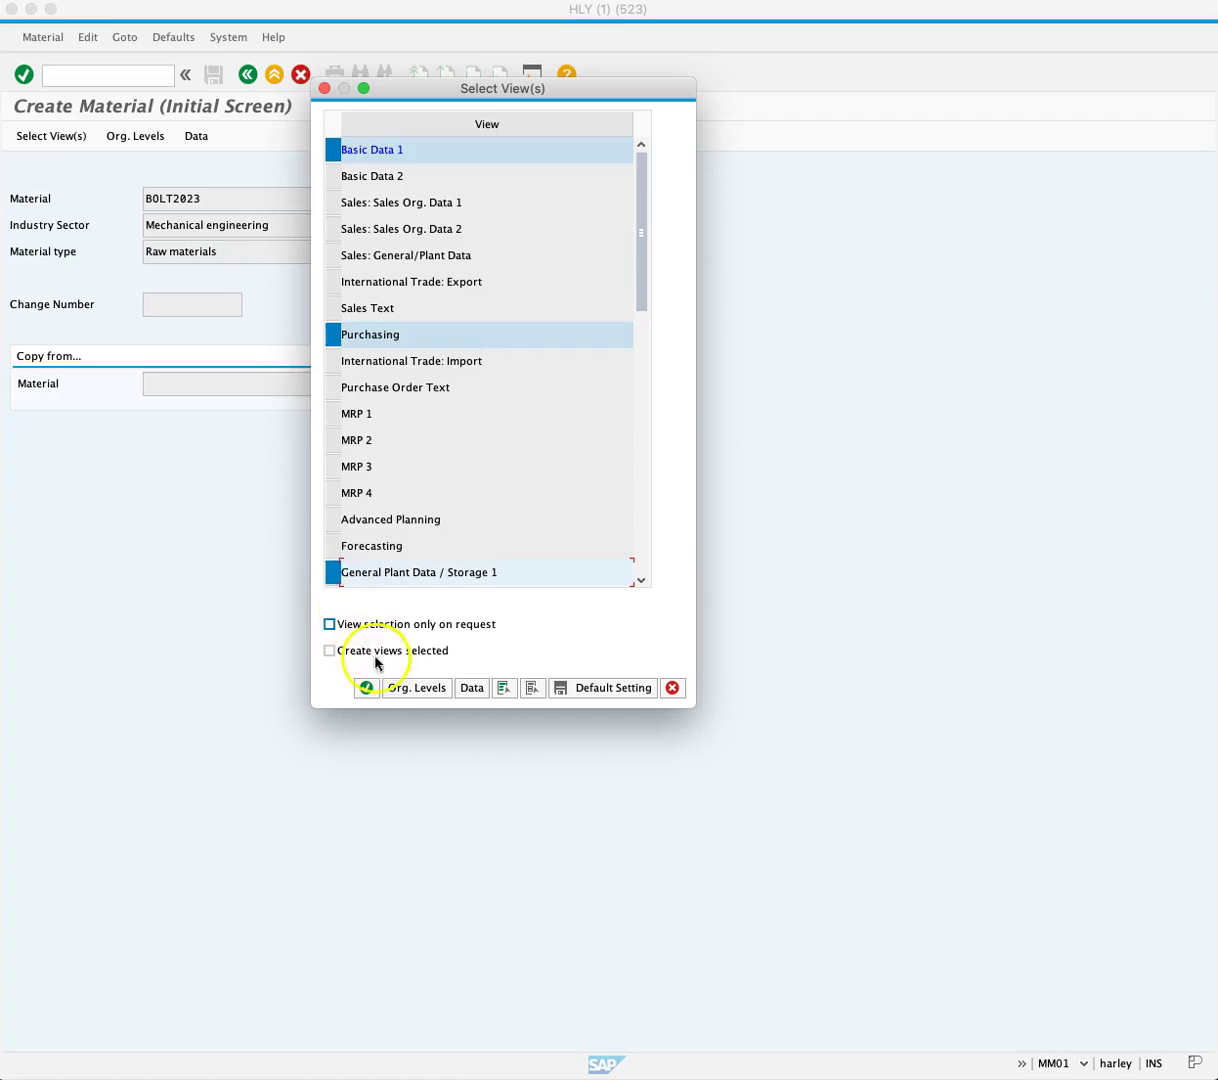
pyautogui.click(366, 688)
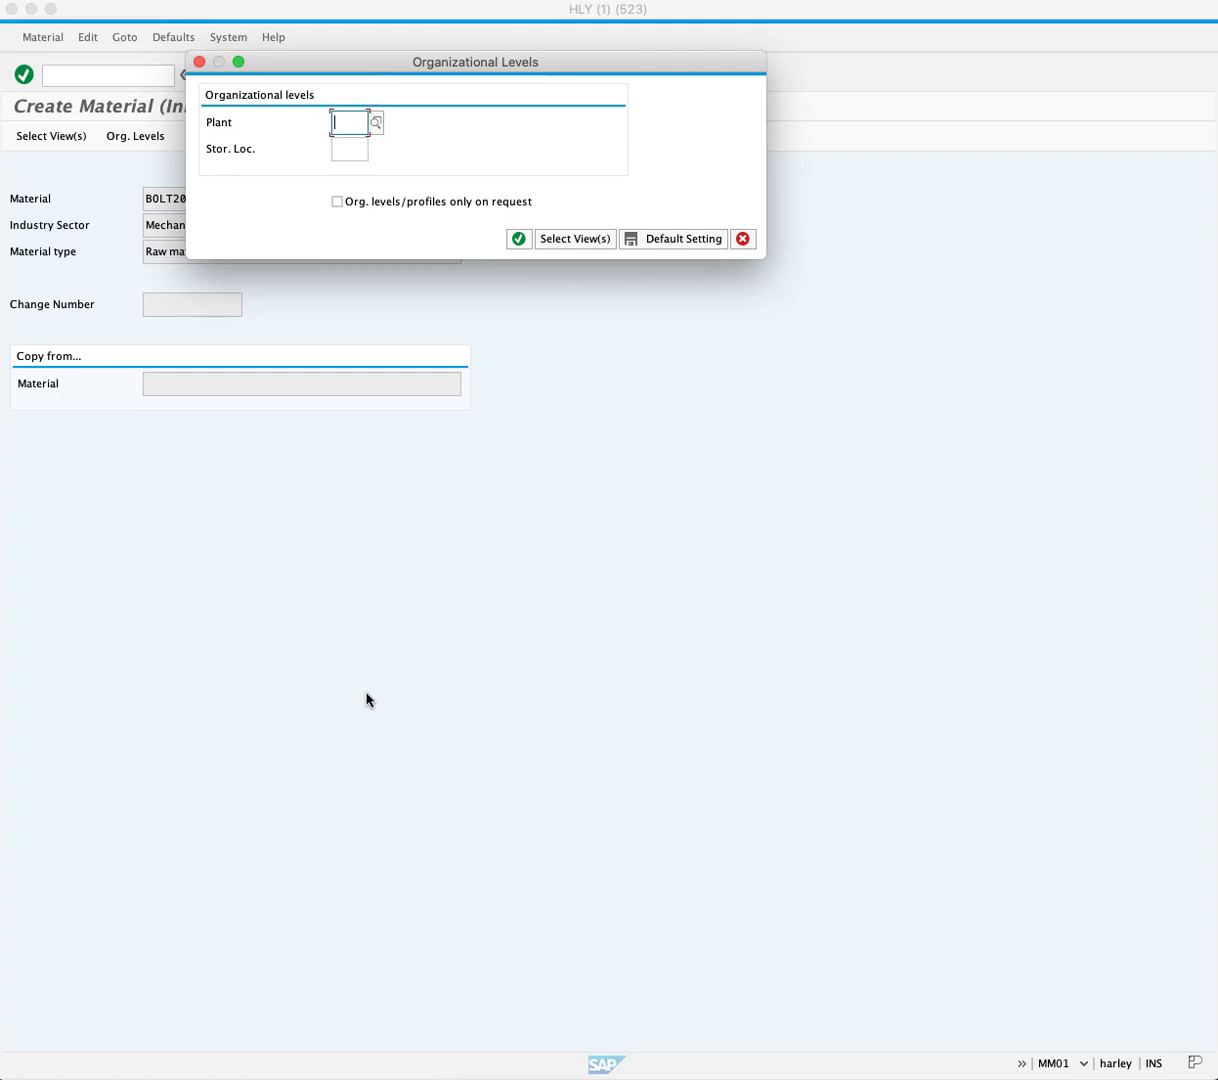
# Step: Choose plant DL00 Plant Dallas from the F4 list instead of MI00
pyautogui.click(376, 123)
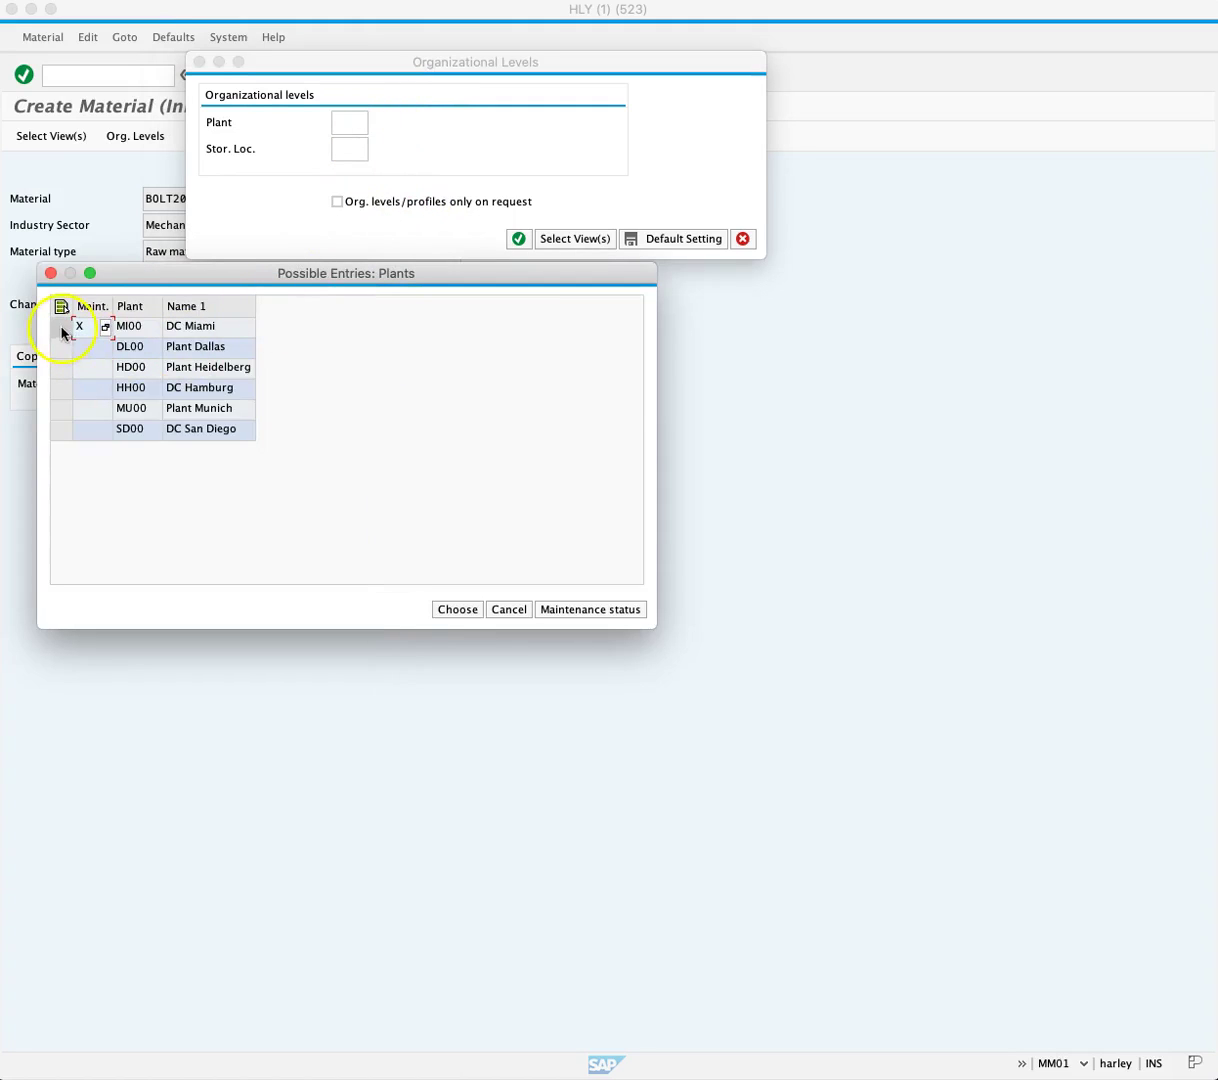
pyautogui.click(61, 327)
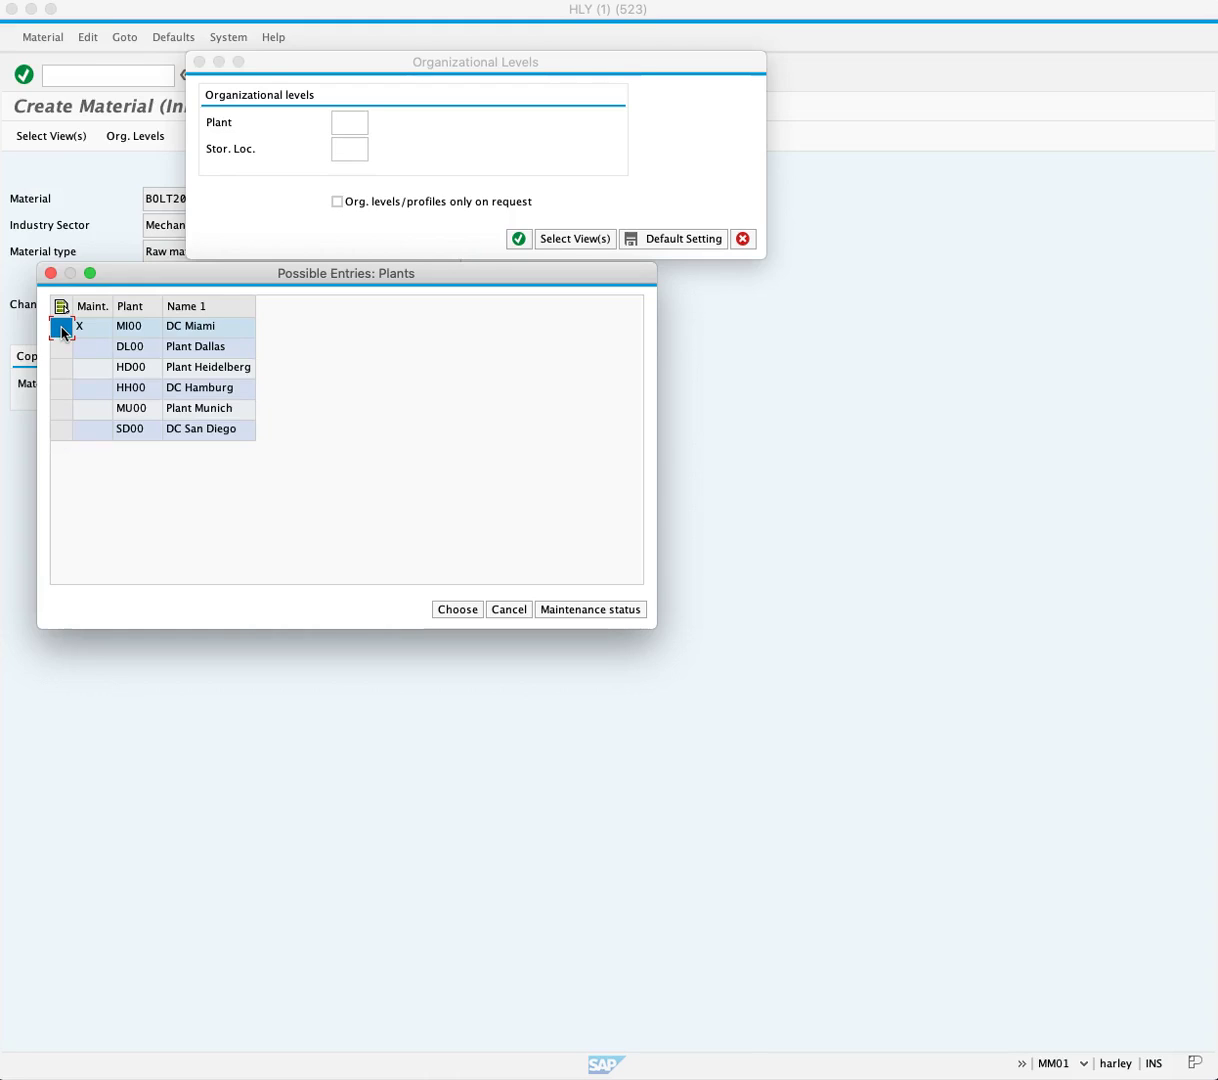
pyautogui.click(61, 348)
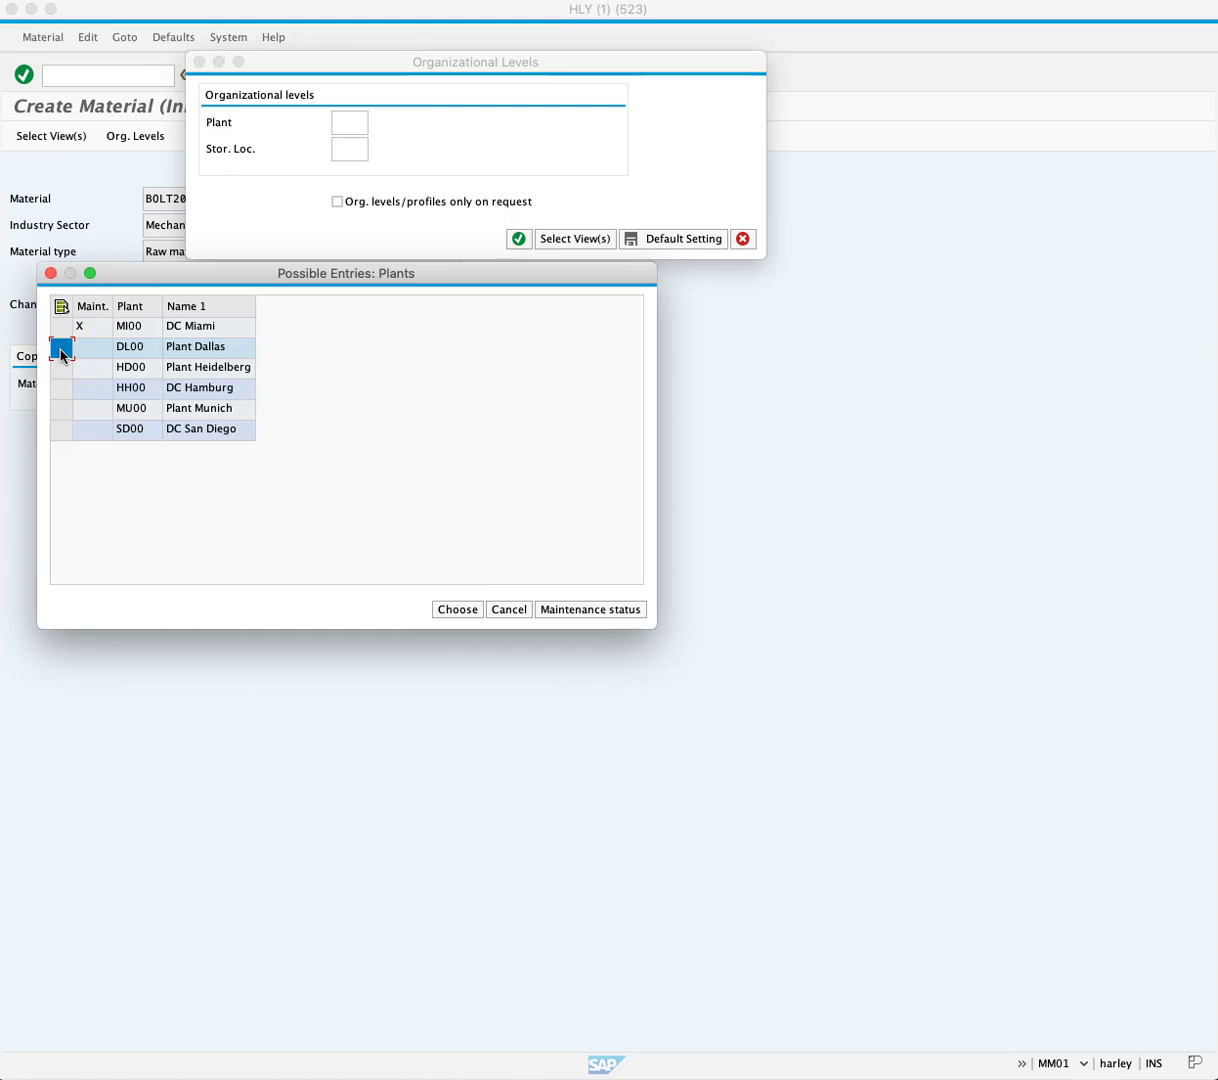
pyautogui.click(457, 609)
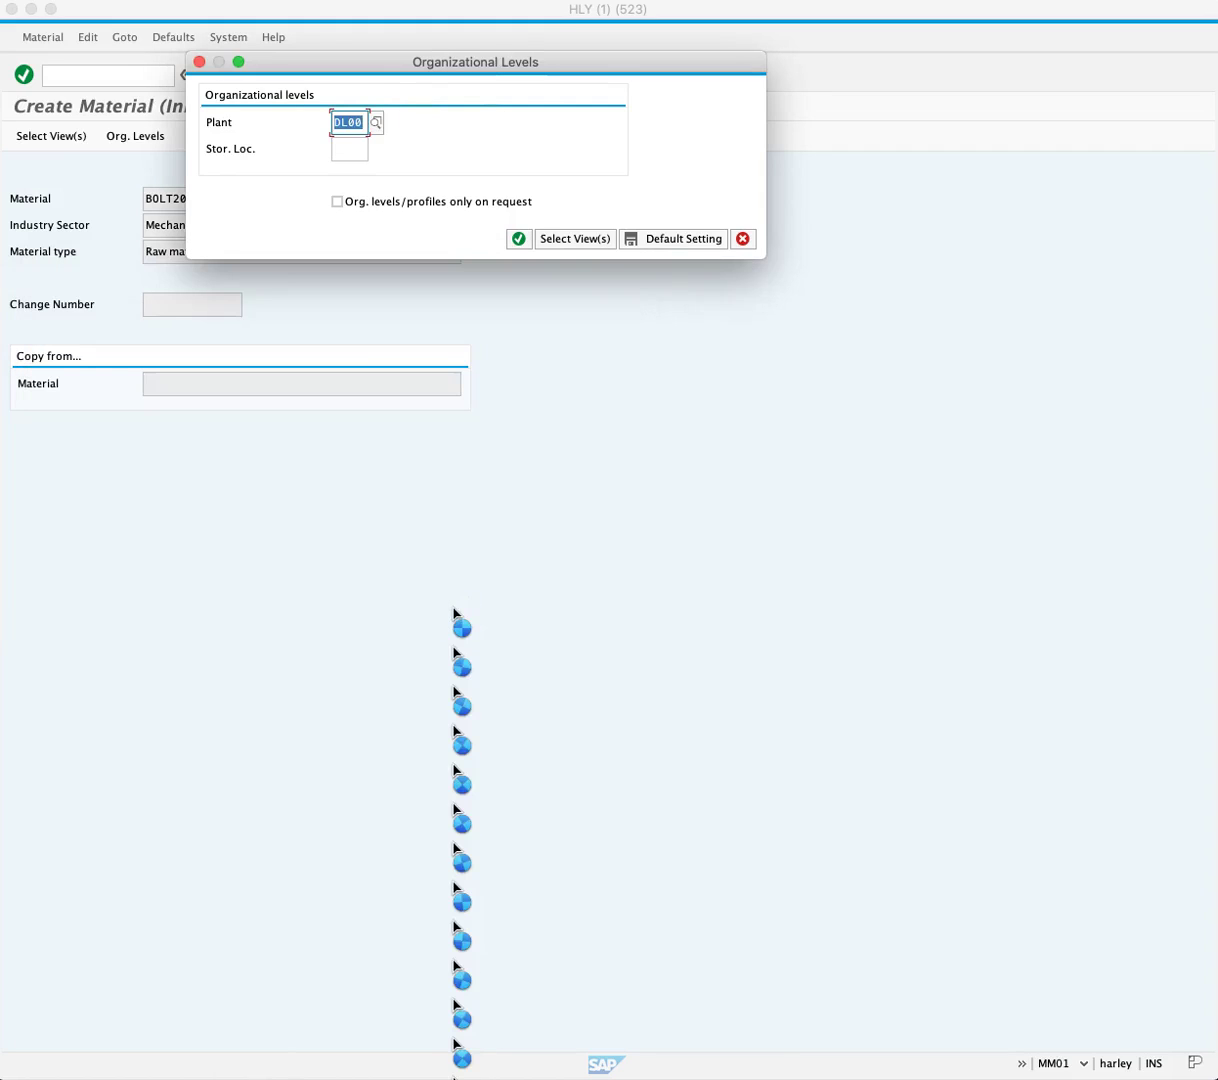
# Step: Choose storage location RM00 Raw Materials in plant DL00 from the F4 list
pyautogui.click(351, 149)
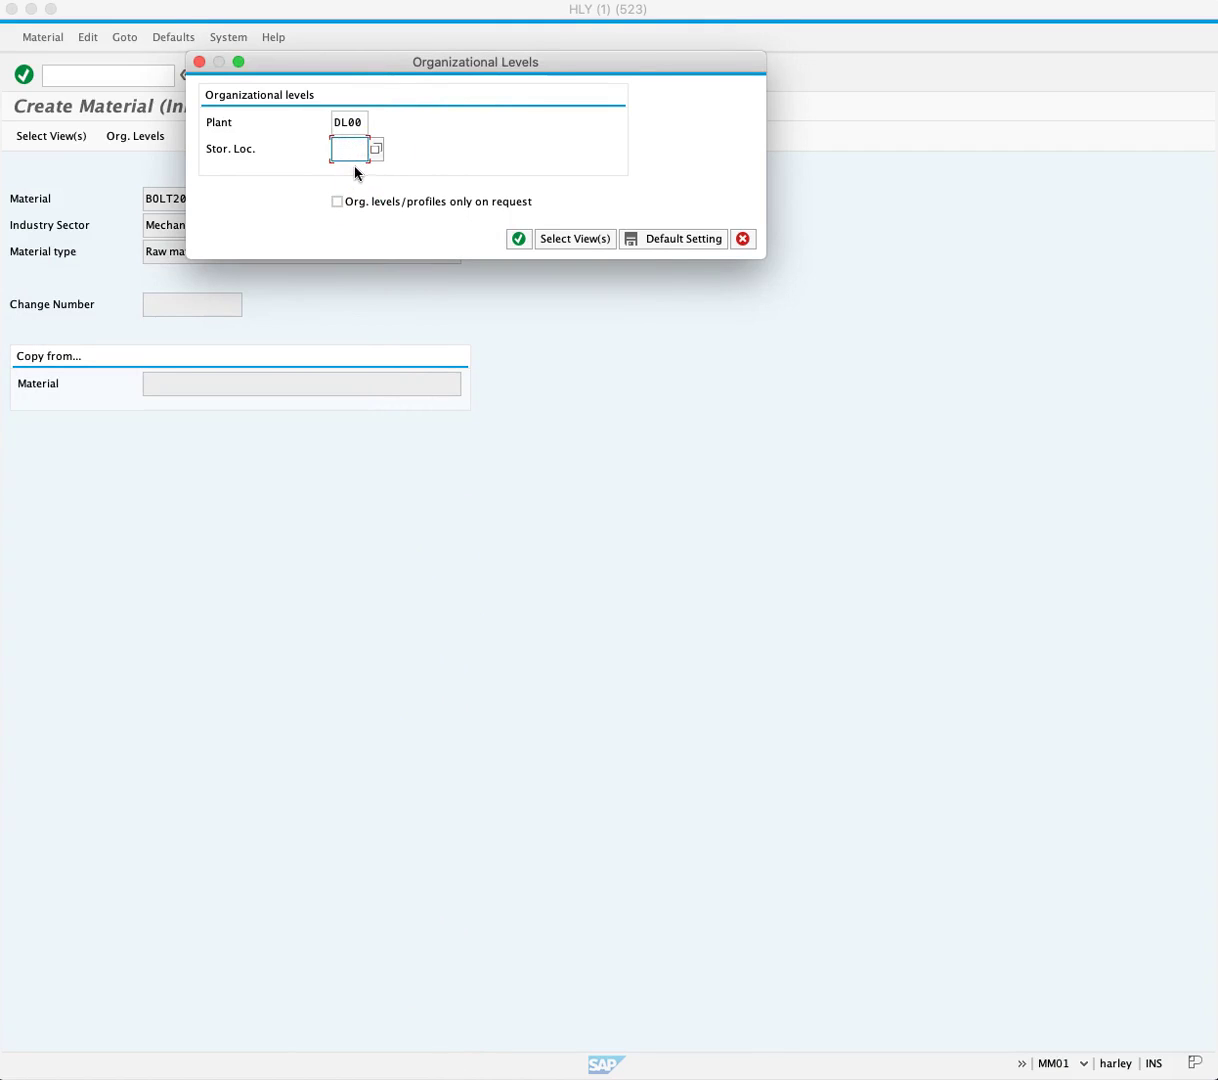
pyautogui.click(376, 150)
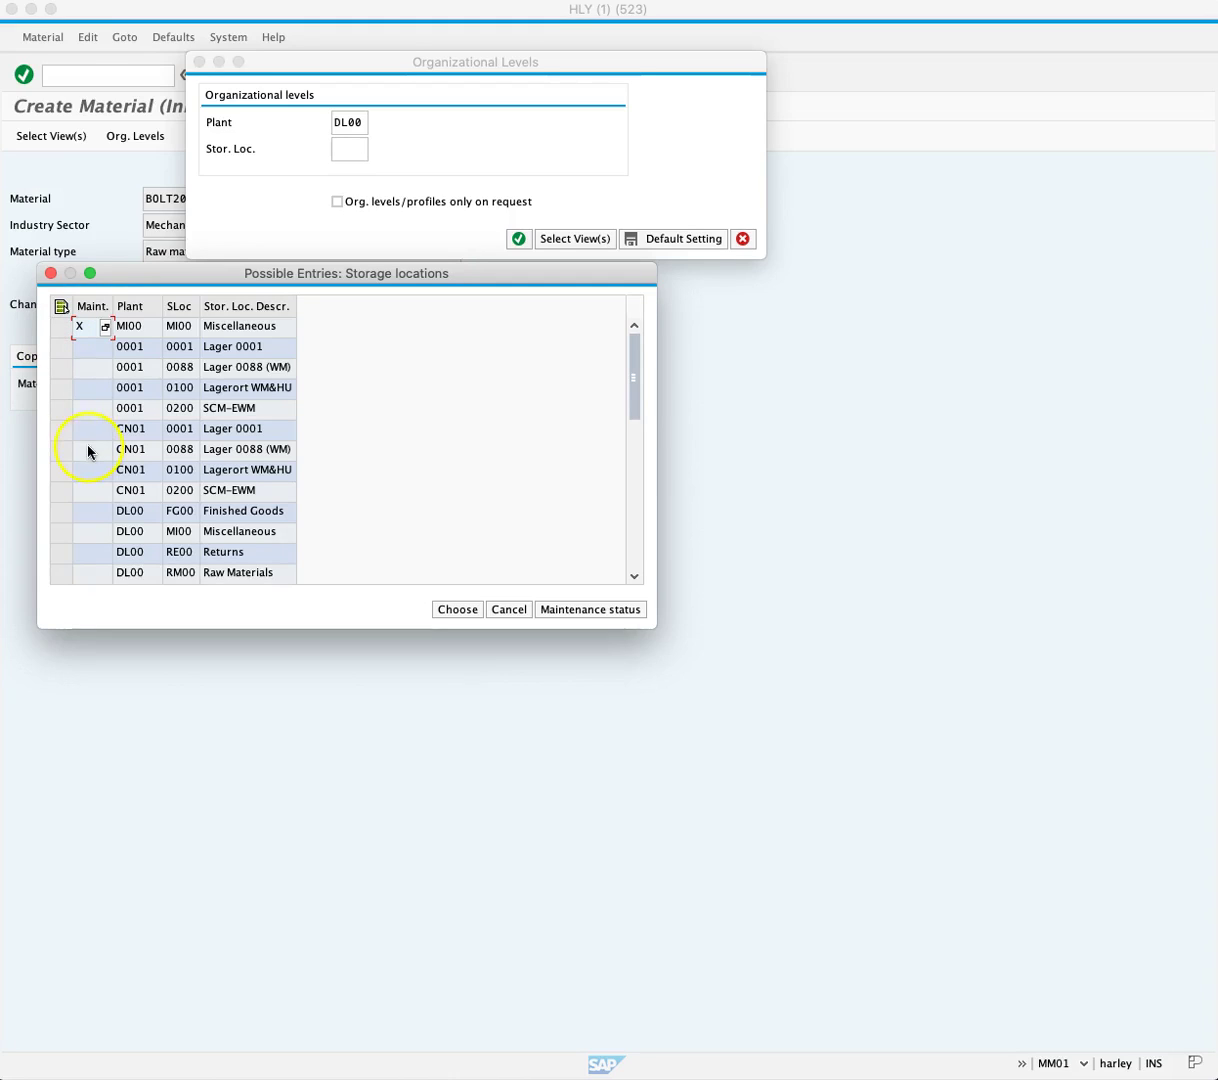
pyautogui.click(59, 574)
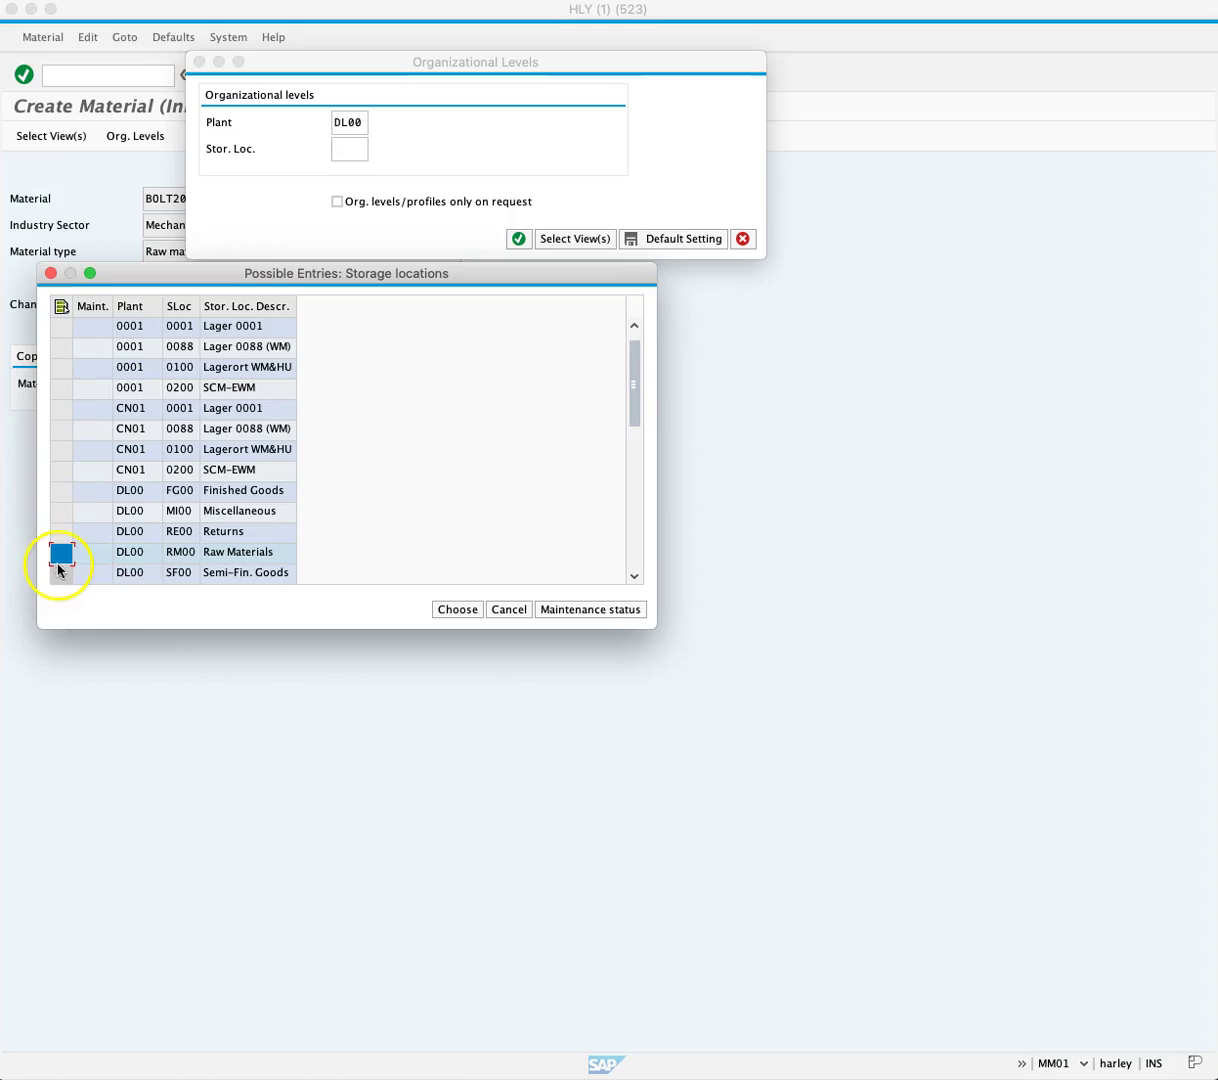
pyautogui.click(457, 609)
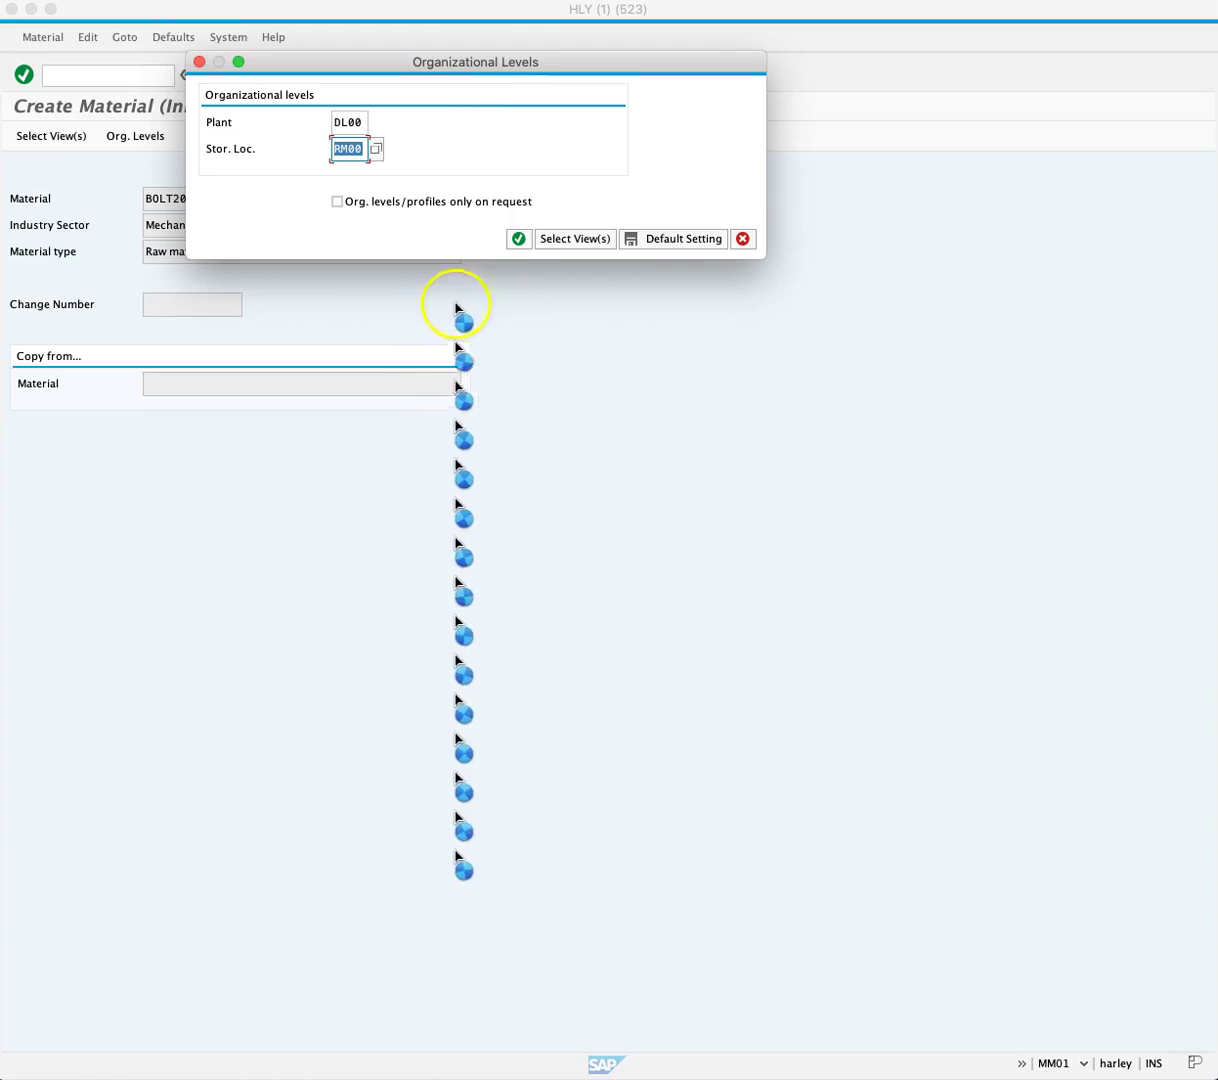
# Step: Confirm the organizational levels and save BOLT2023's Plant Dallas extension
pyautogui.click(518, 239)
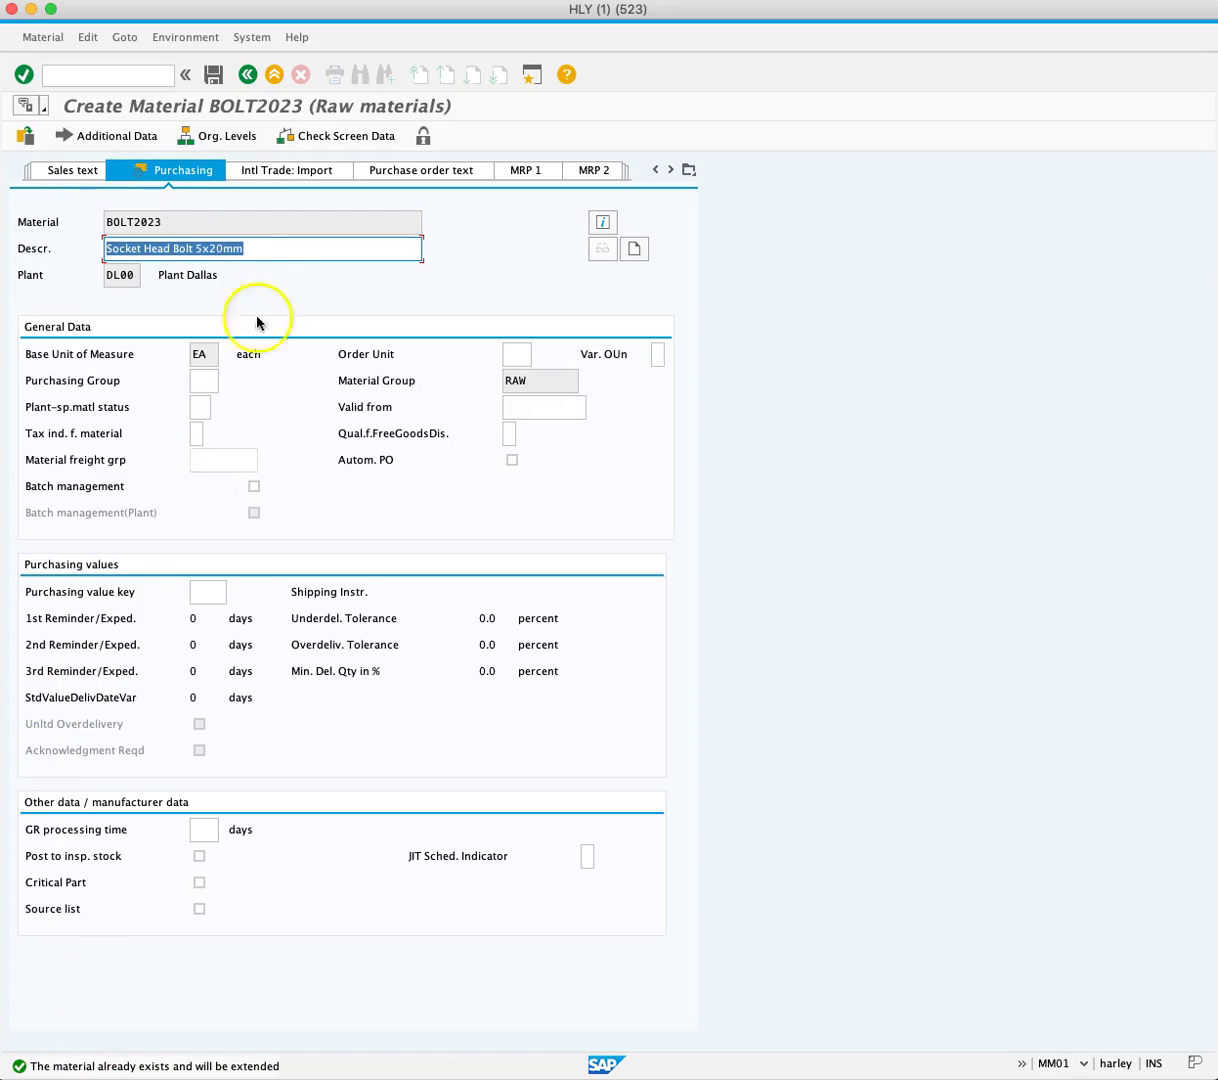
pyautogui.click(213, 76)
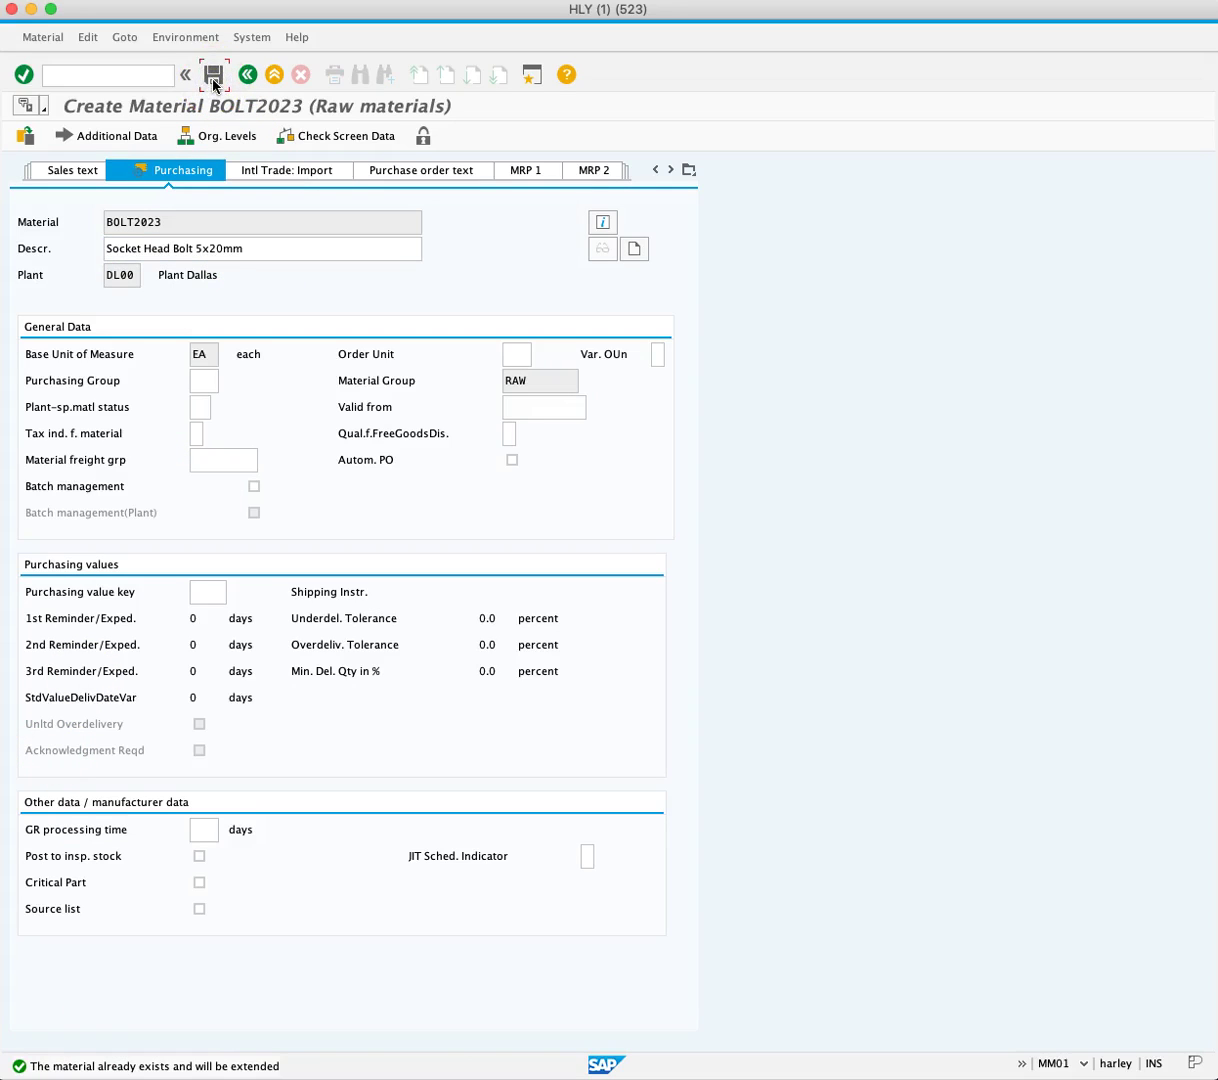
pyautogui.click(213, 74)
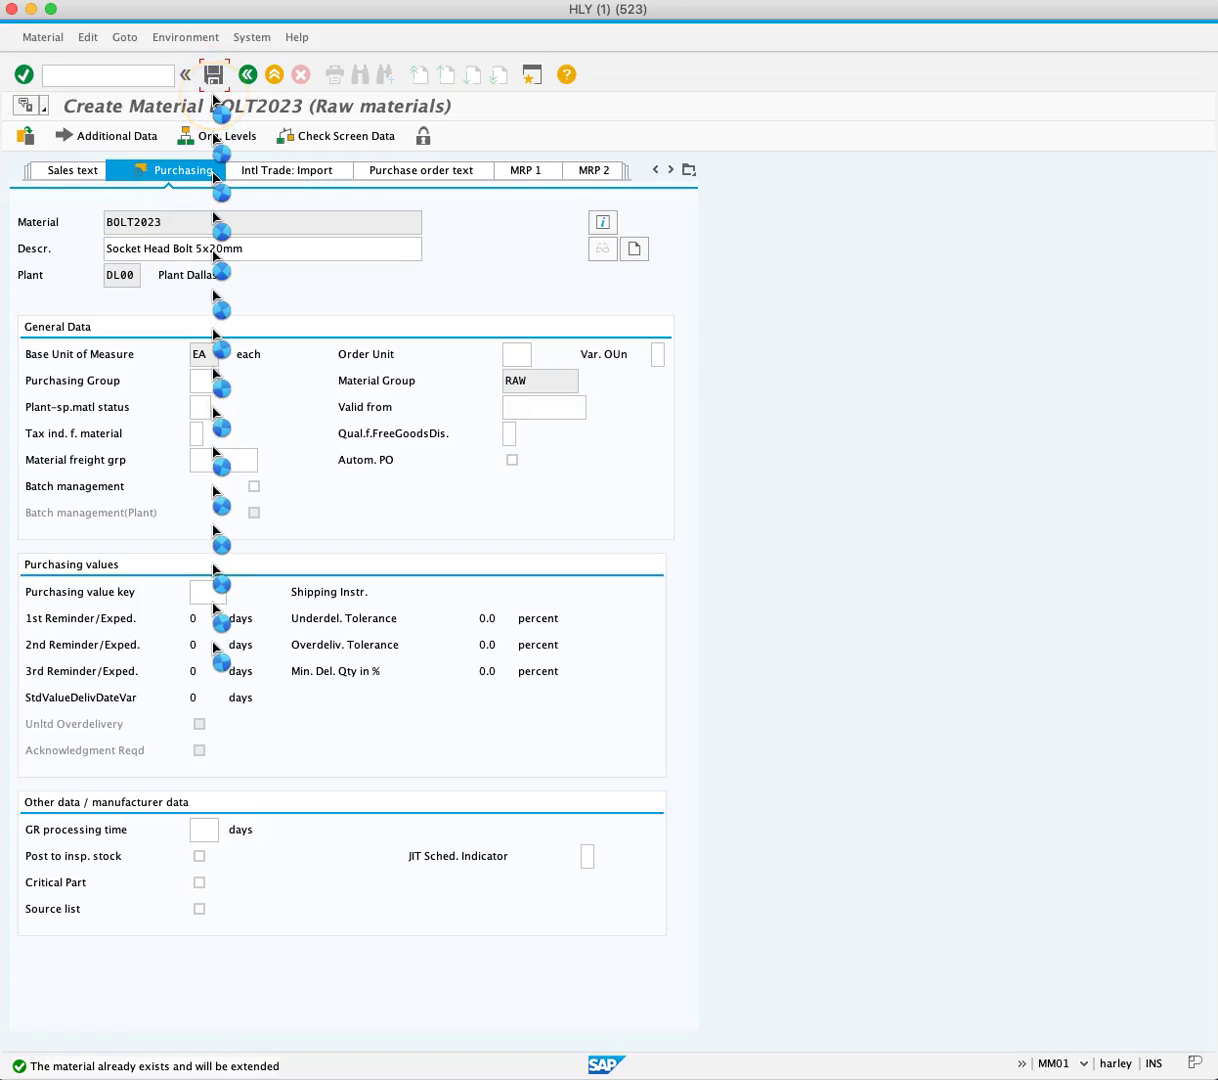